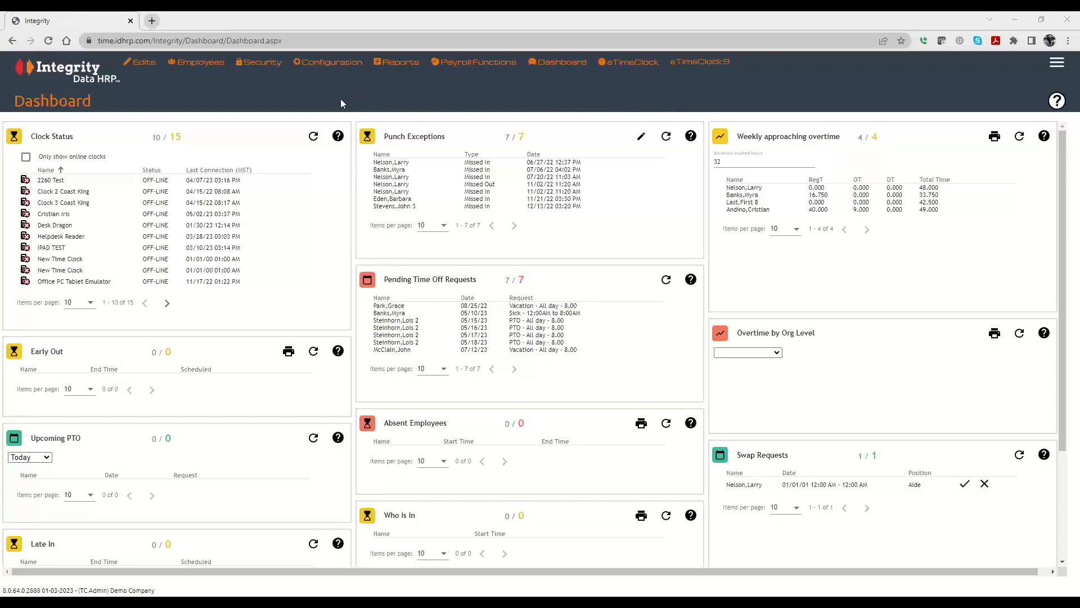
Step: Open the Pay Periods setup page under Company Setup in Configuration
click(325, 63)
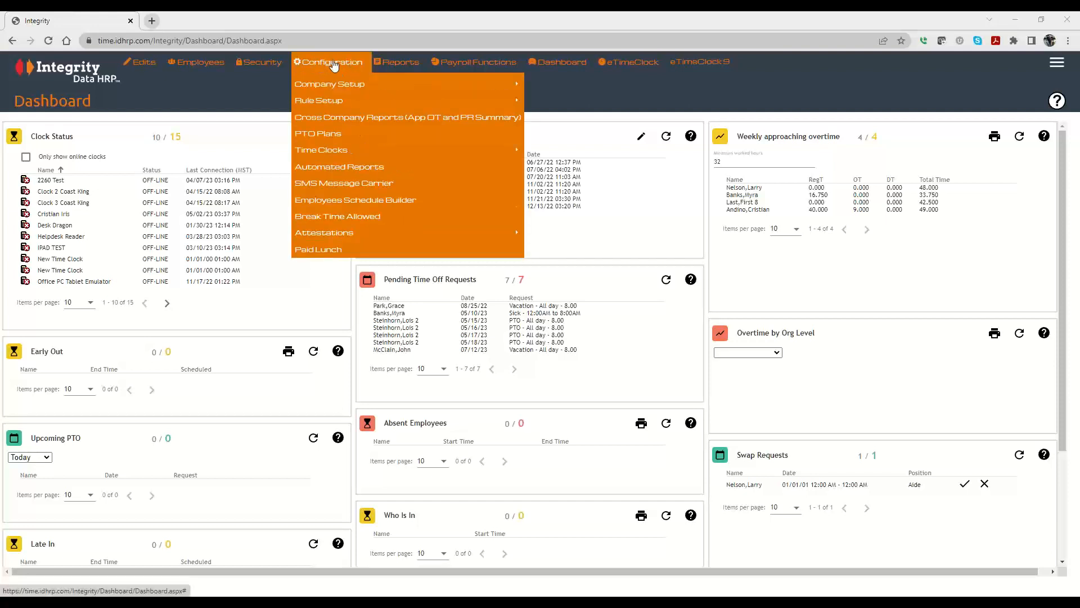
mouse_move(383, 85)
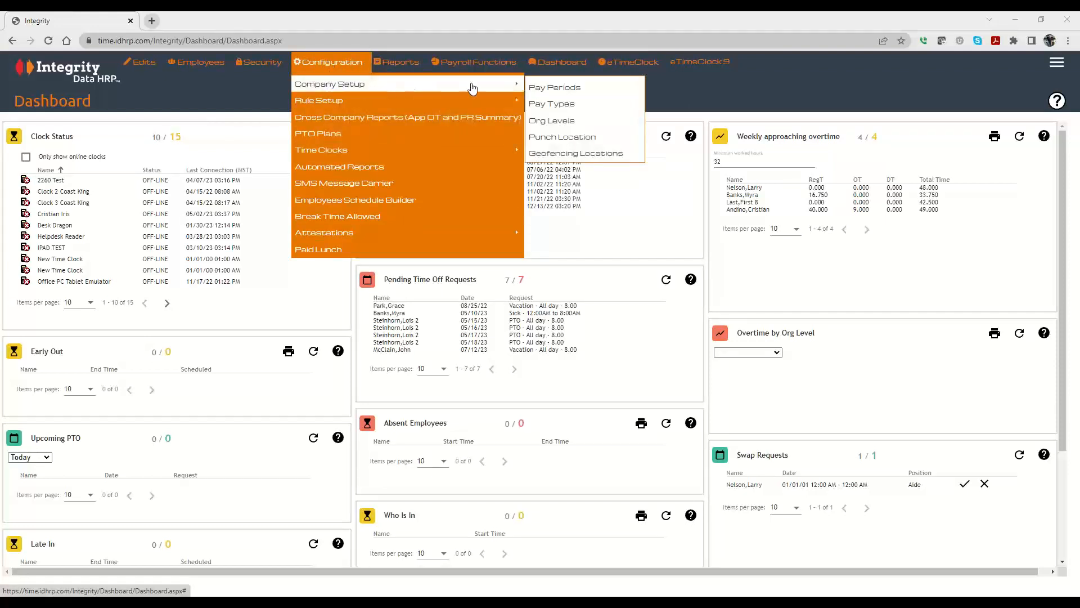
click(568, 89)
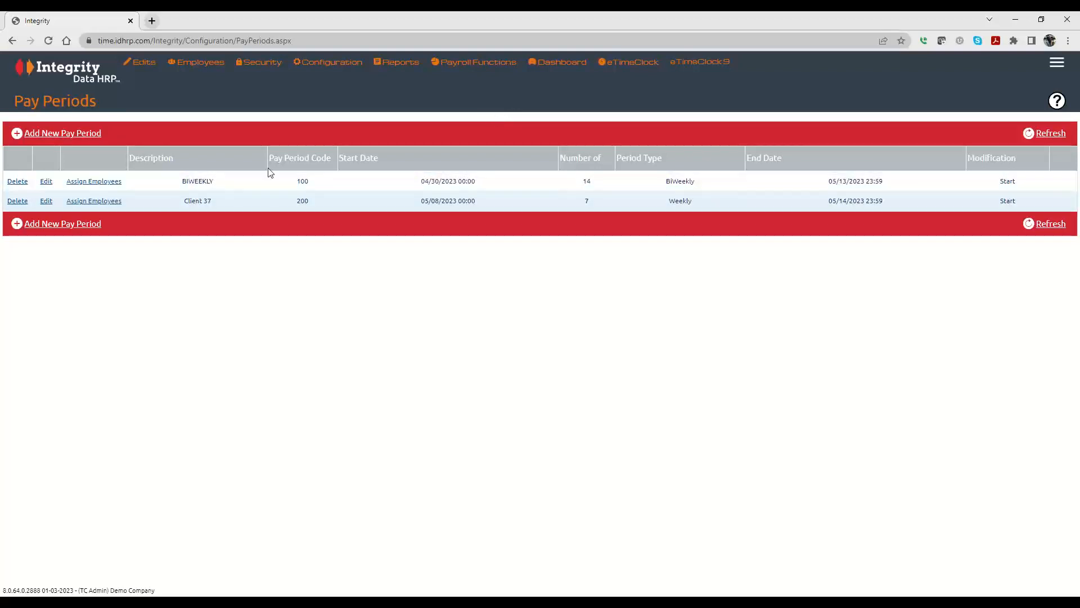
Step: Try to confirm the employee assignment for the BIWEEKLY pay period
click(99, 183)
click(534, 269)
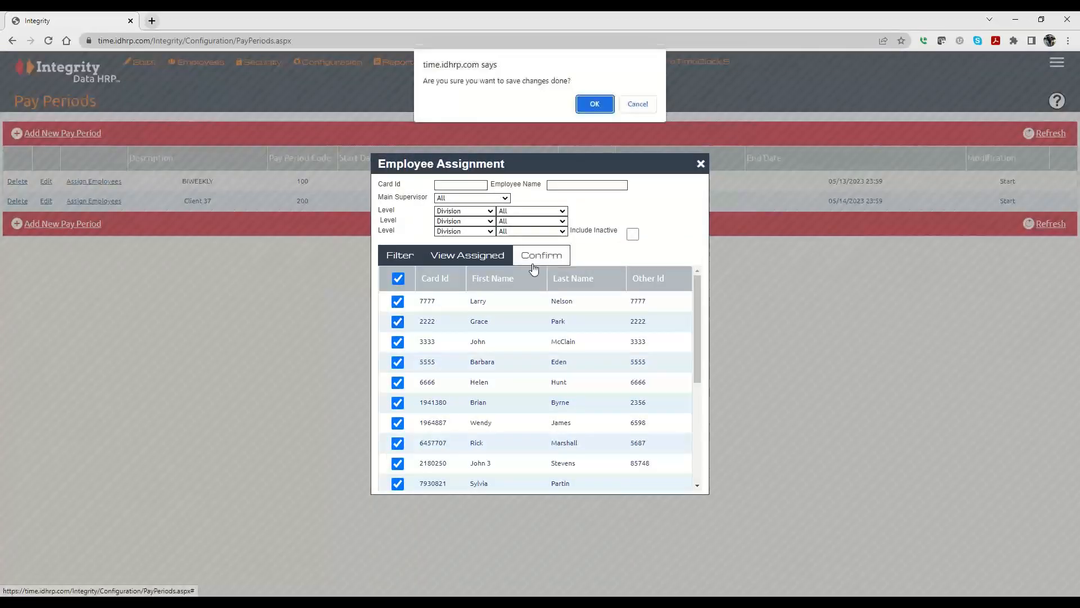
click(594, 104)
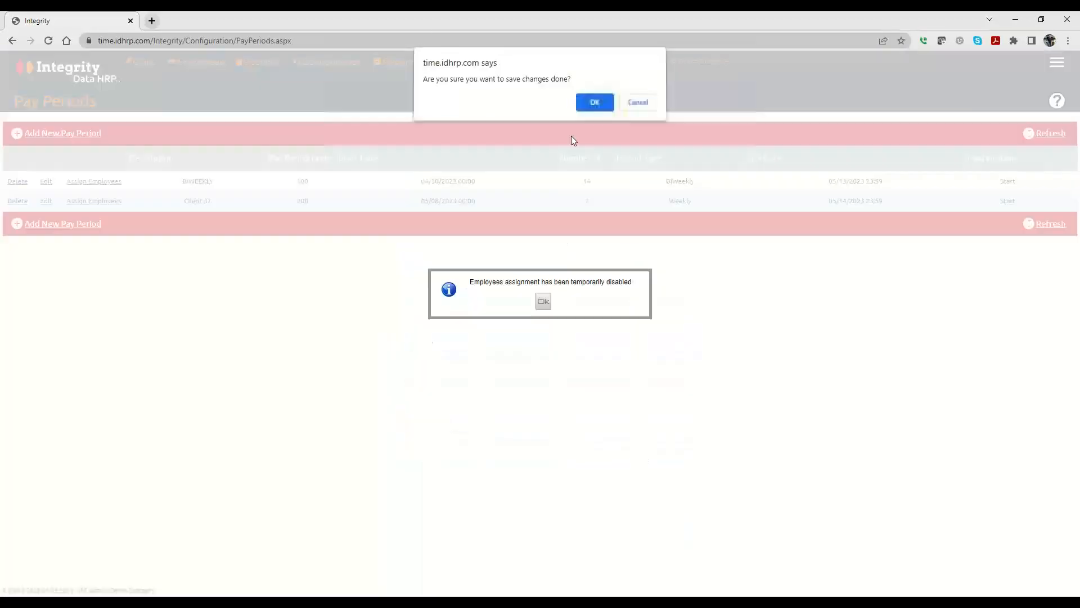
click(542, 304)
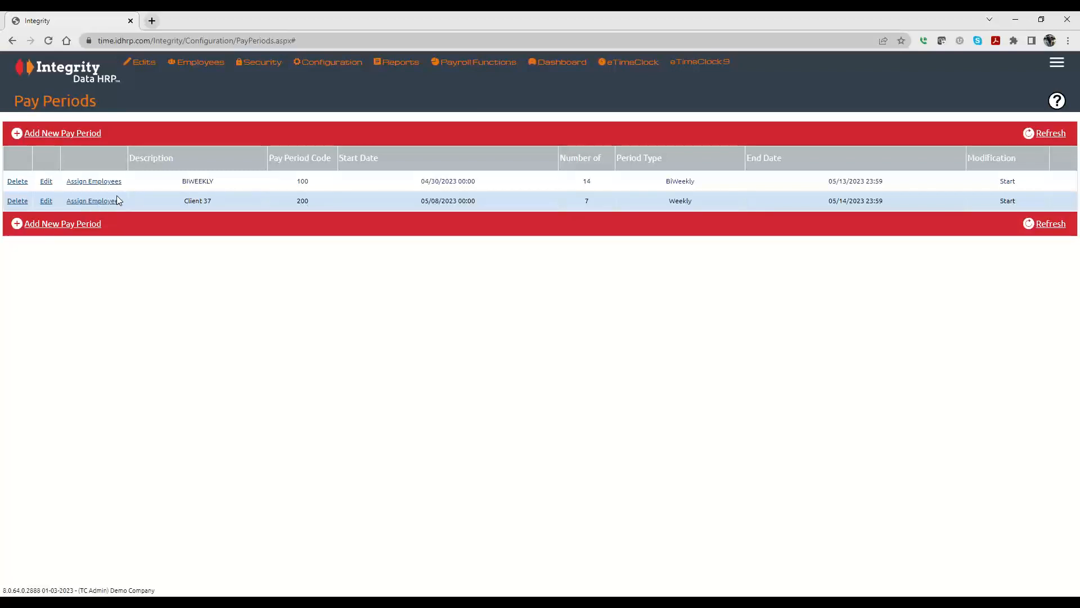
Step: Review the BIWEEKLY pay period's settings in its edit dialog and close it without saving
click(46, 181)
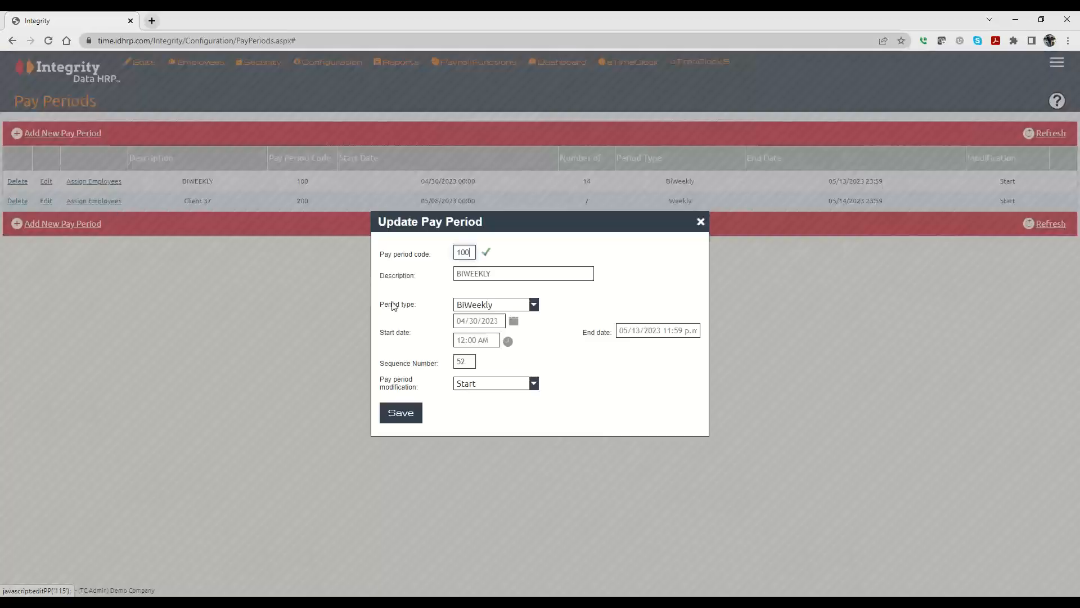
click(500, 312)
click(572, 289)
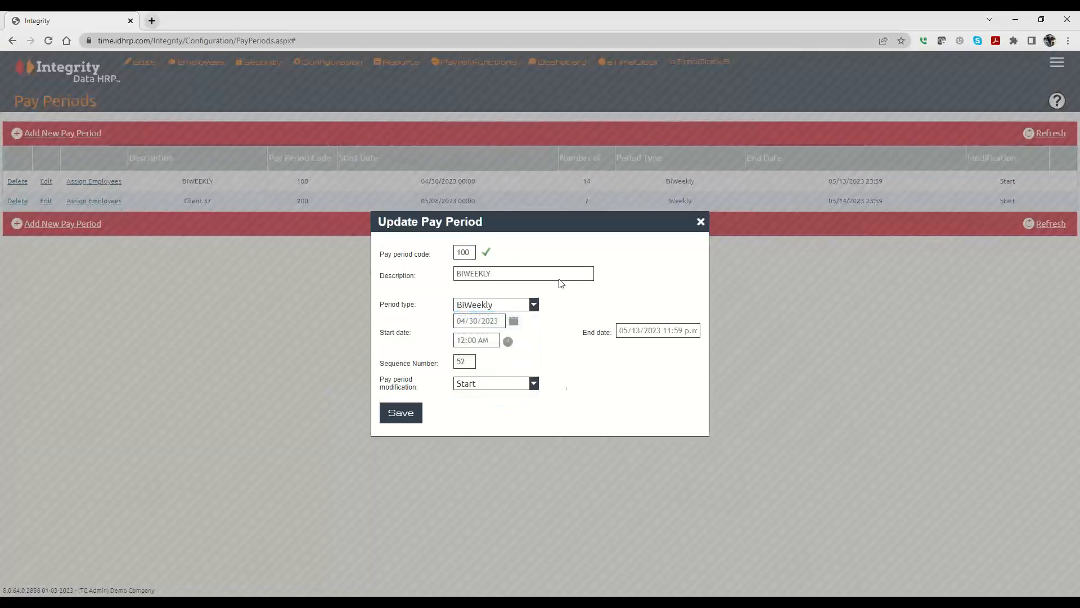
click(700, 221)
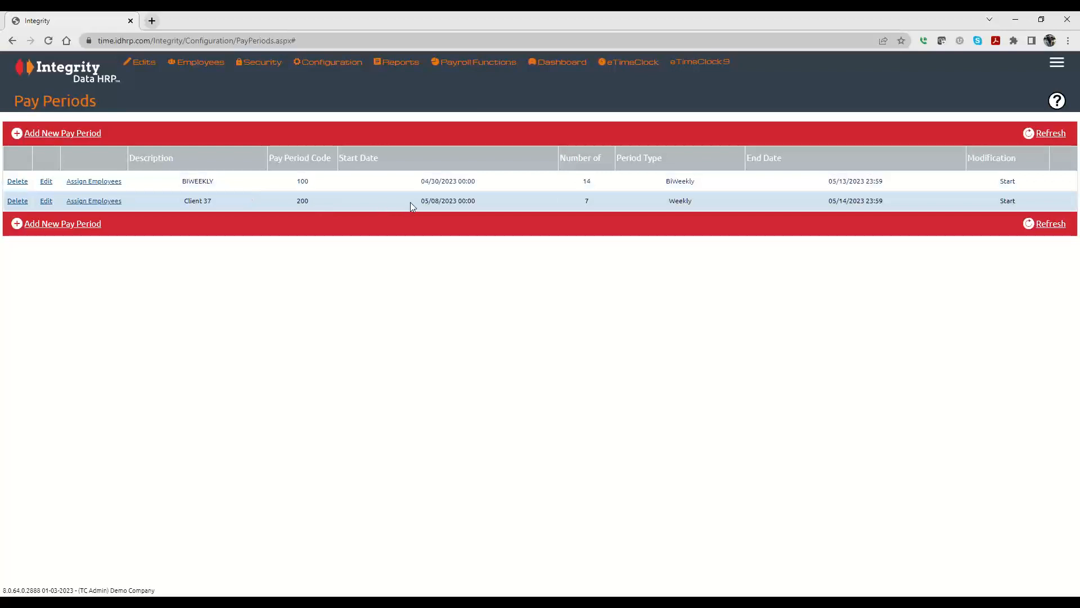
click(46, 181)
drag(471, 274, 401, 273)
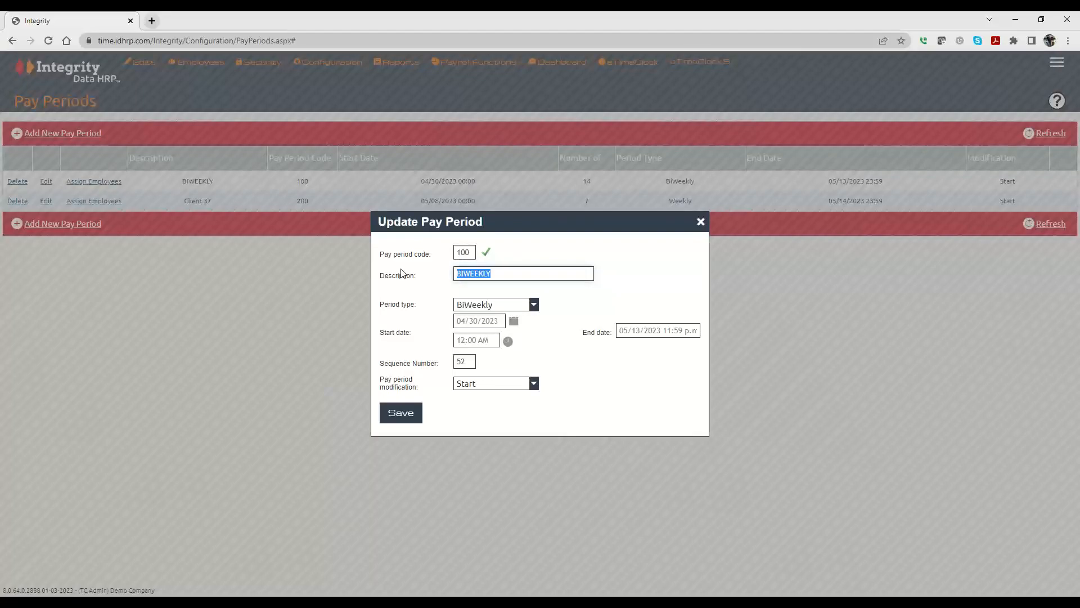
click(465, 383)
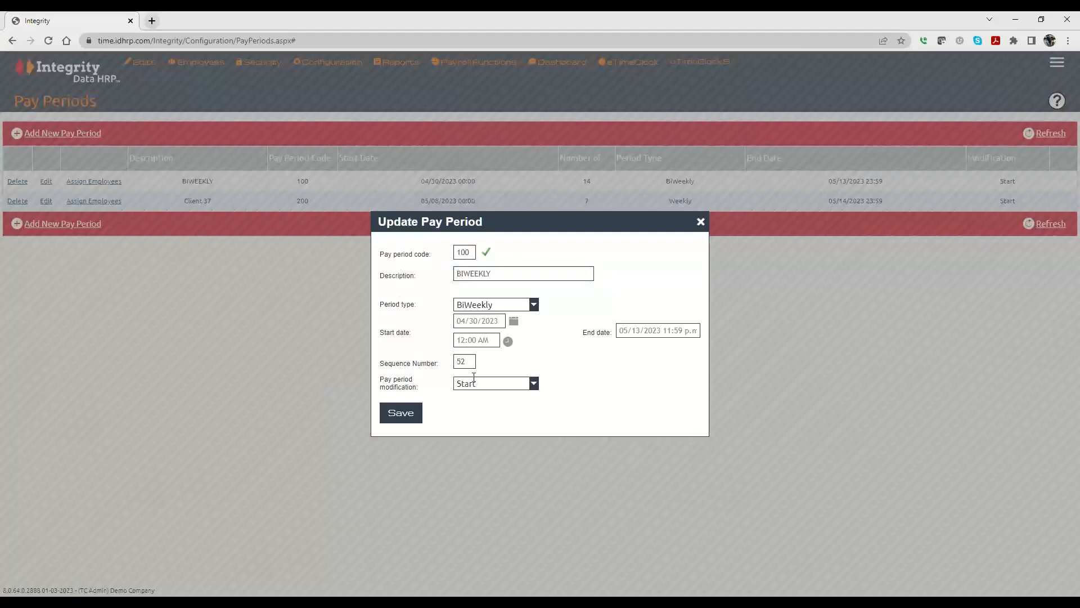
double_click(471, 361)
click(700, 221)
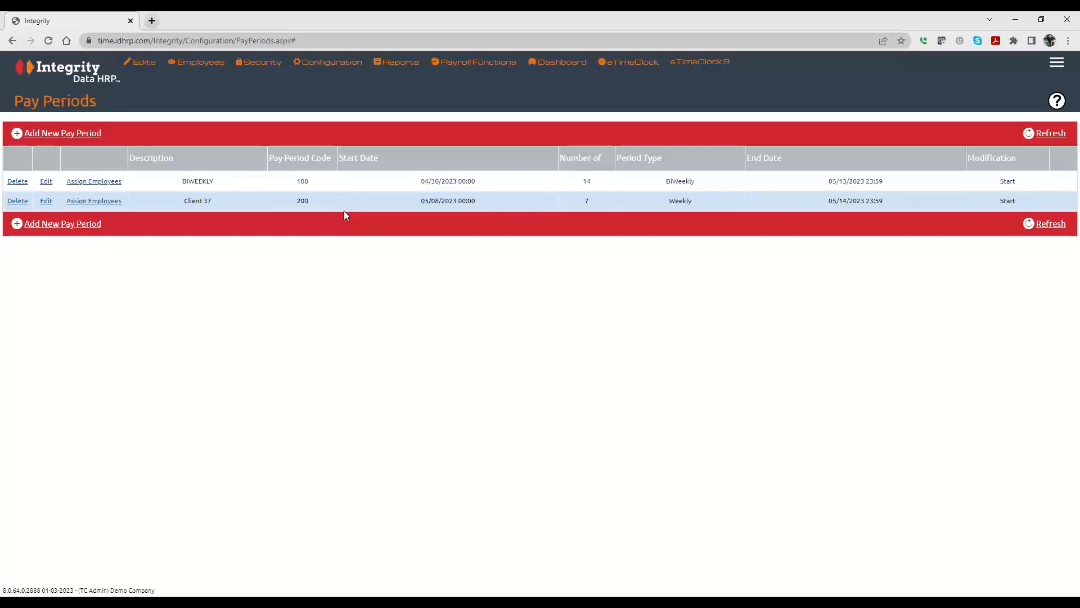
Step: Try to delete the BIWEEKLY pay period
click(17, 182)
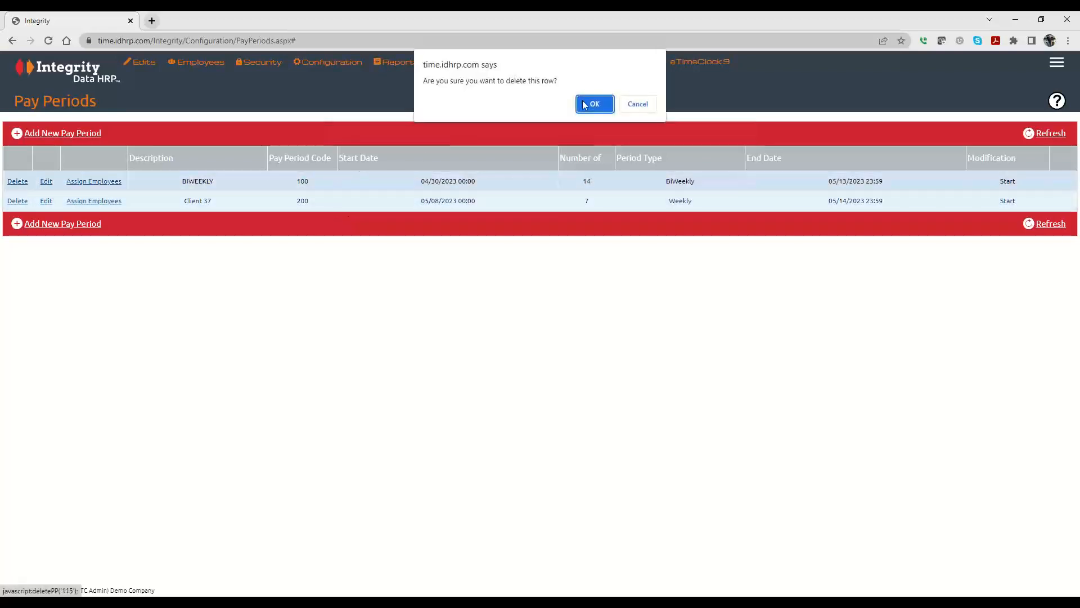
click(600, 102)
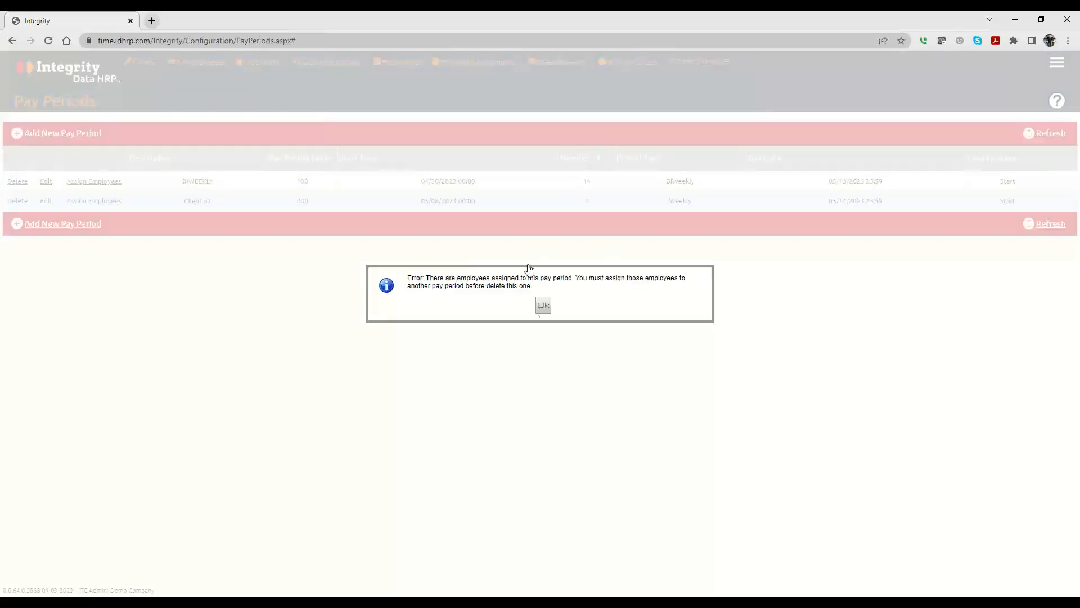
click(543, 305)
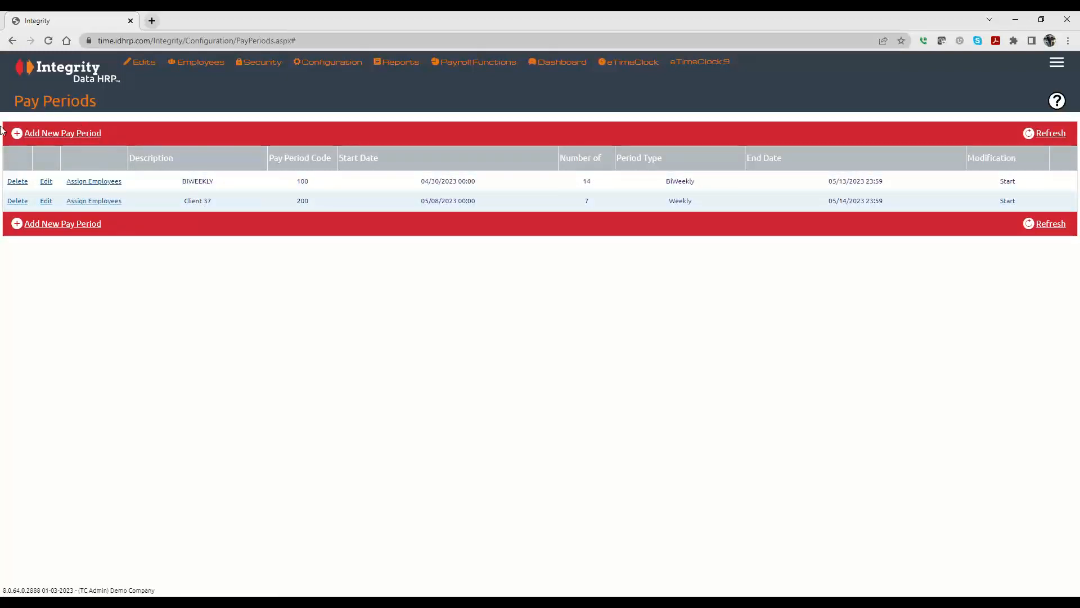
Step: Add a new pay period with code 300 and the description Salary
click(52, 134)
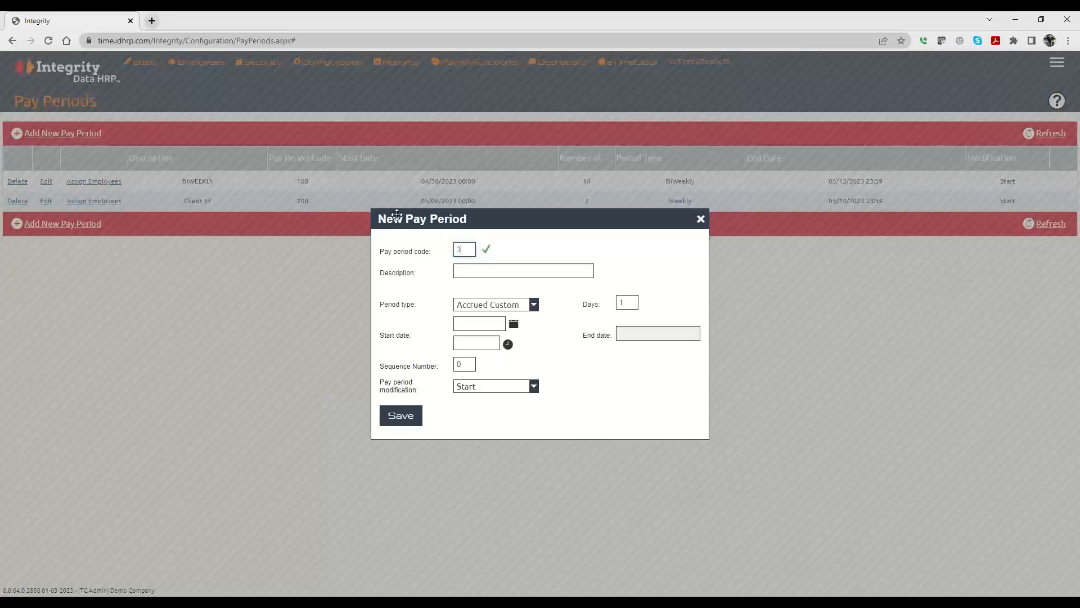
text(00)
click(478, 273)
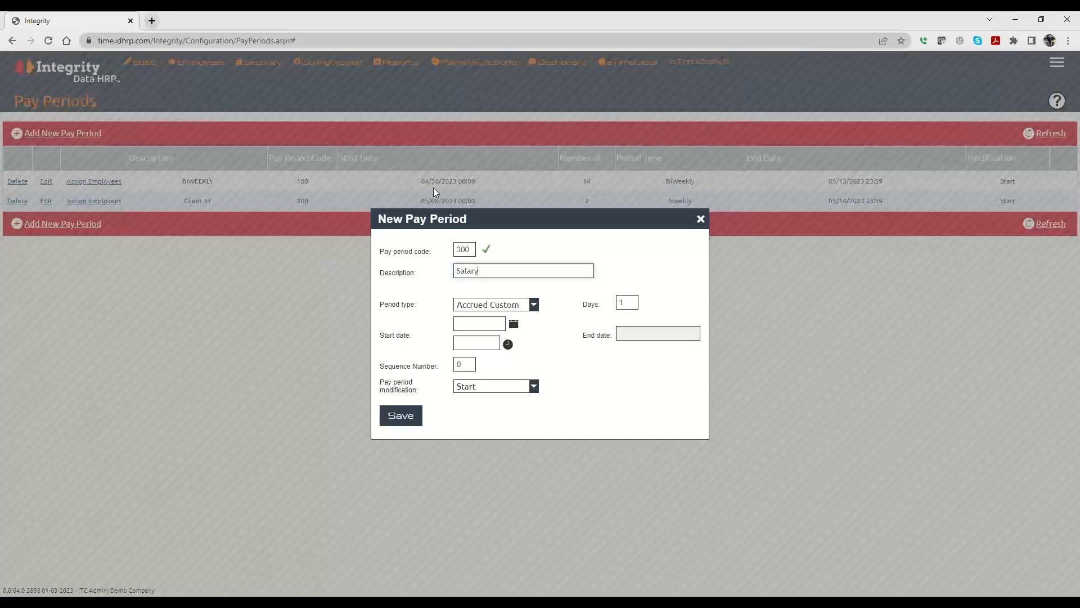
Step: Set the new pay period's type to BiWeekly
click(533, 305)
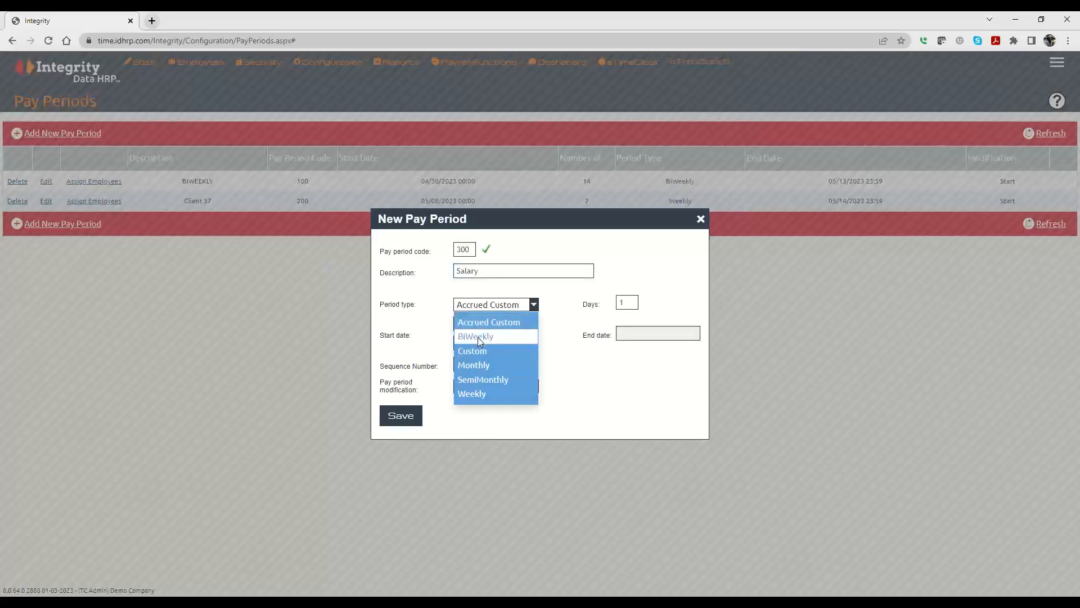
click(477, 336)
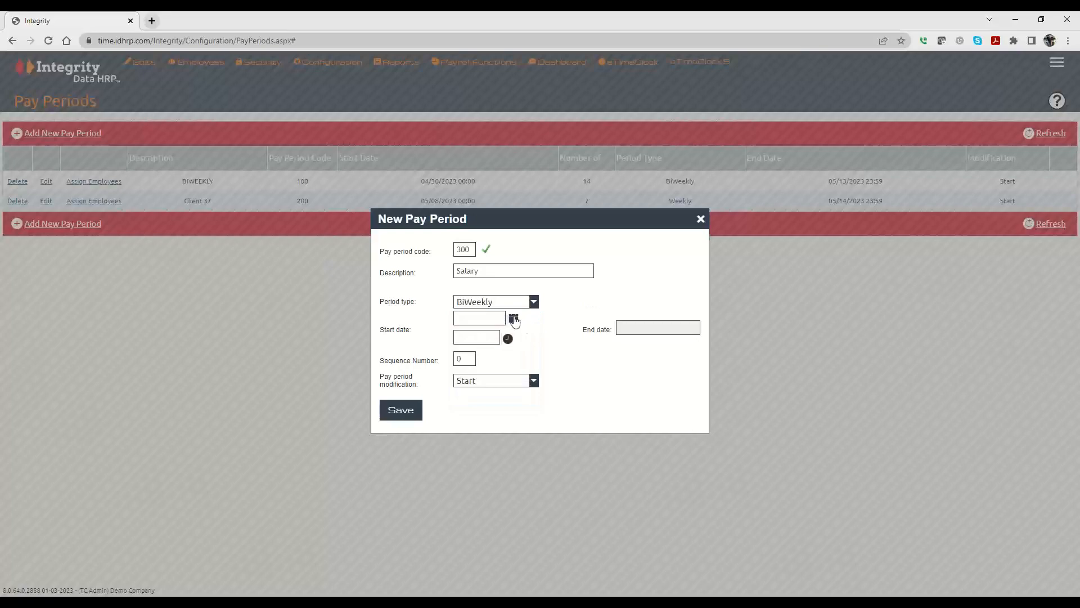
click(533, 302)
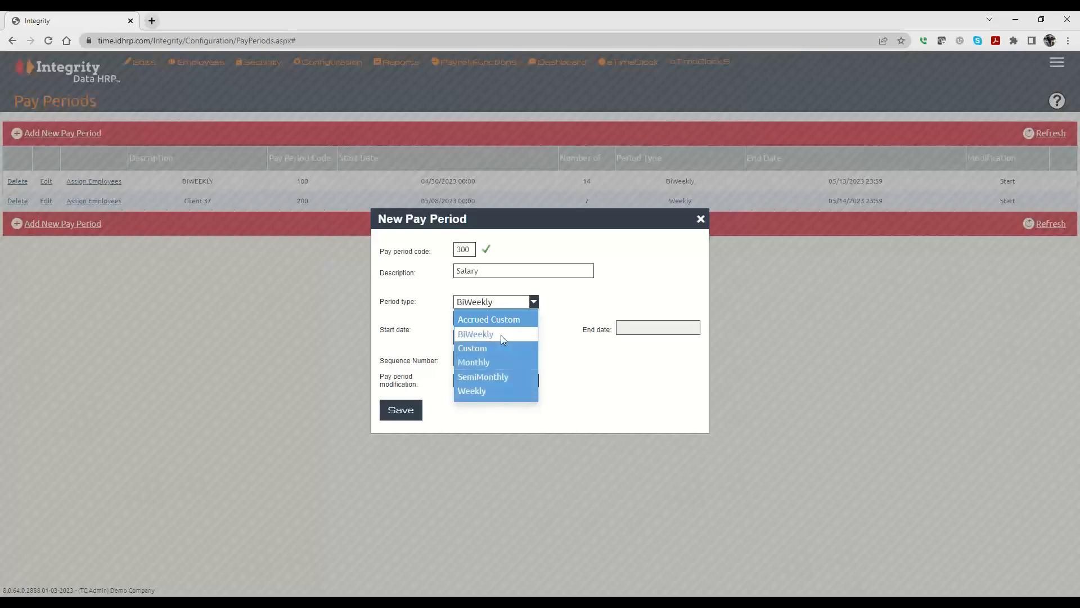
click(497, 319)
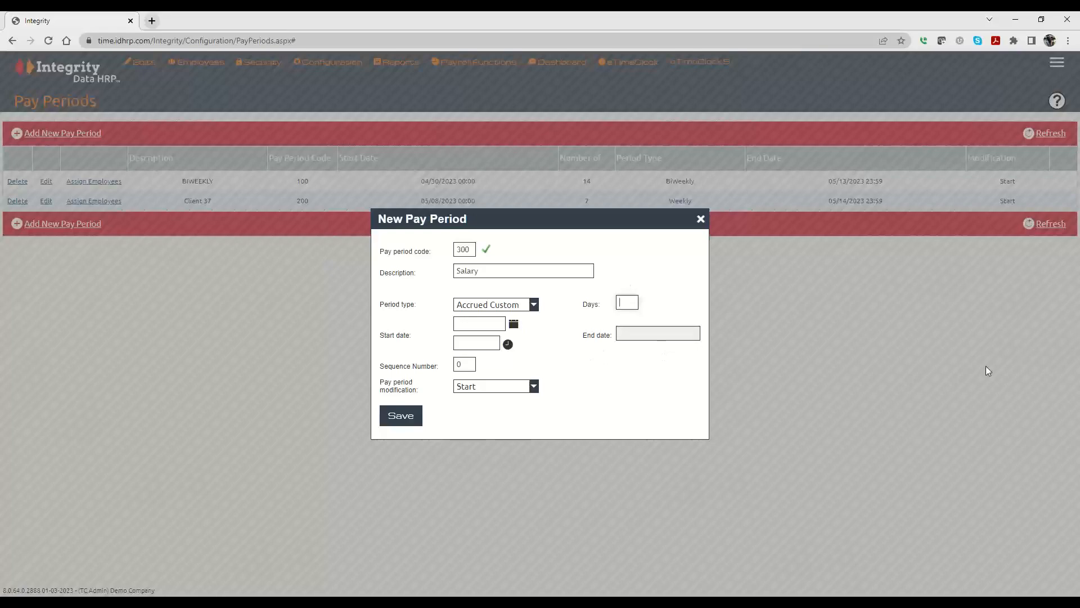
click(509, 305)
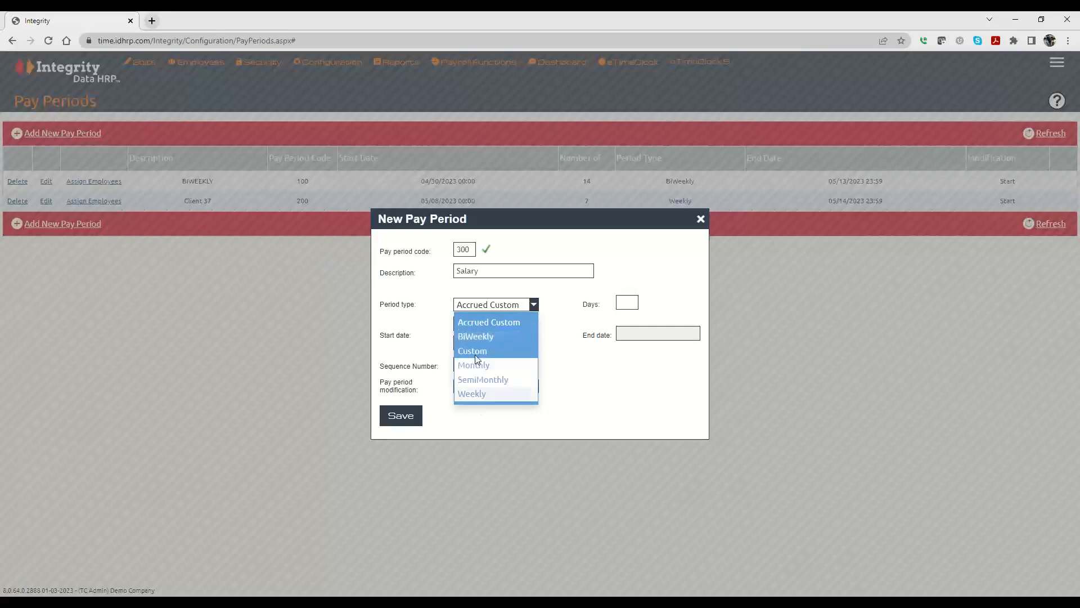
click(475, 340)
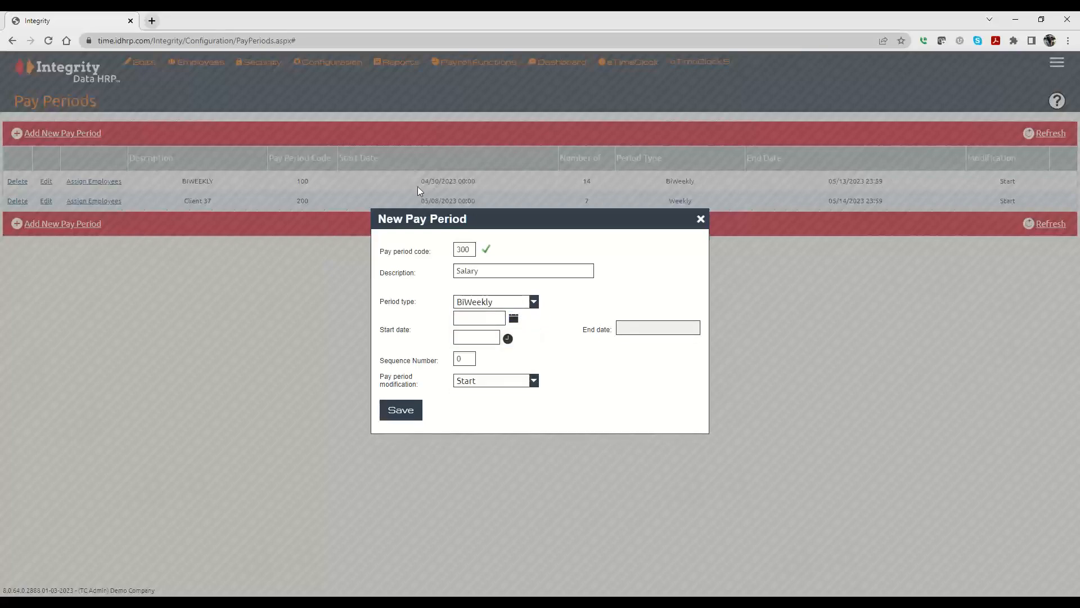
Step: Set the start date to 04/30/2023 with a start time of 12:00 AM
click(513, 320)
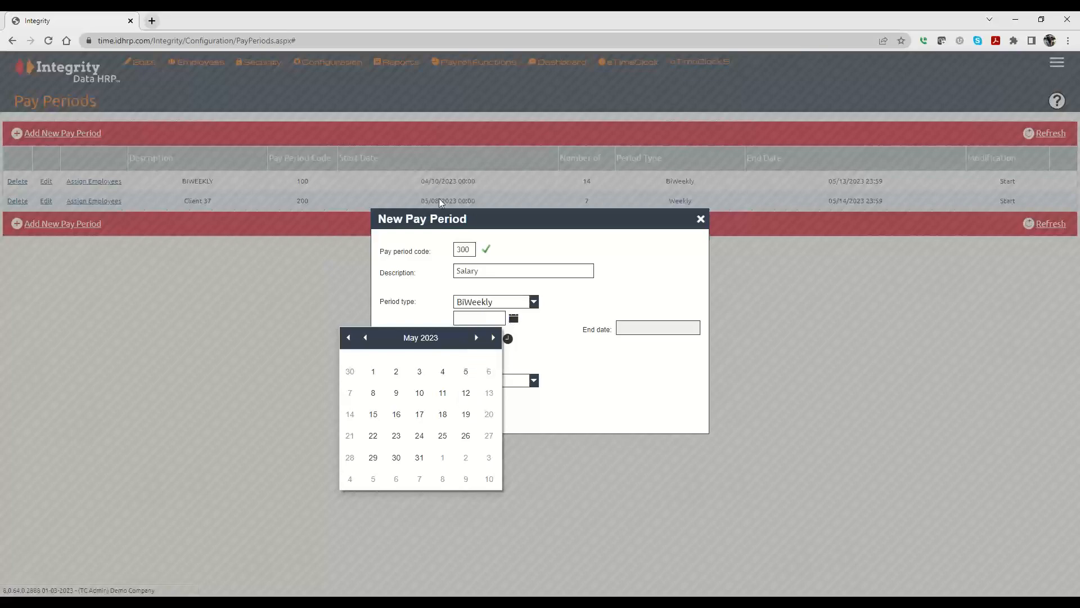
click(348, 373)
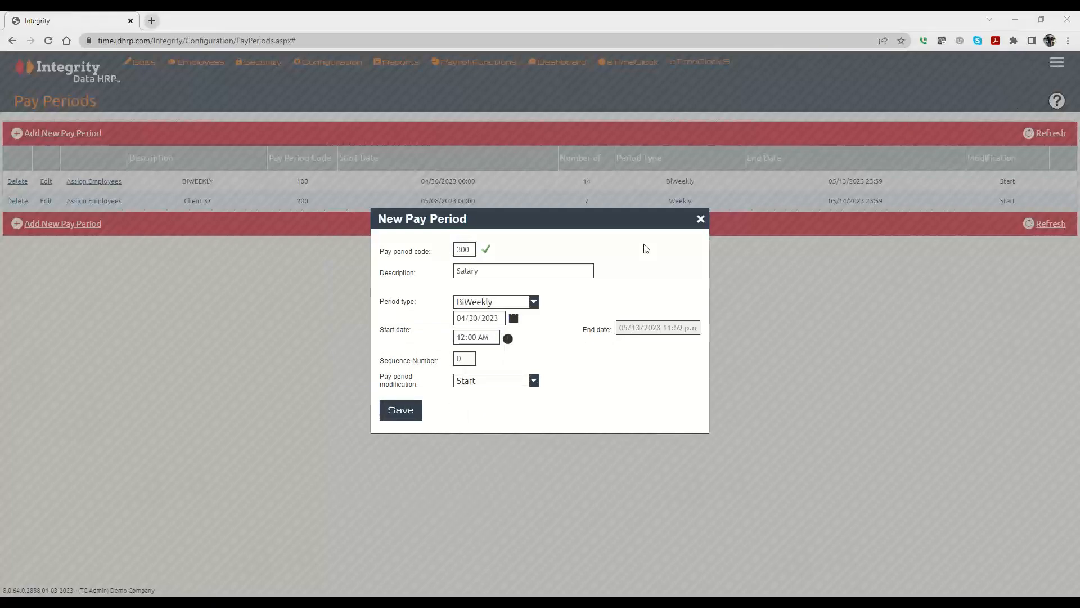
click(471, 337)
drag(471, 337, 509, 336)
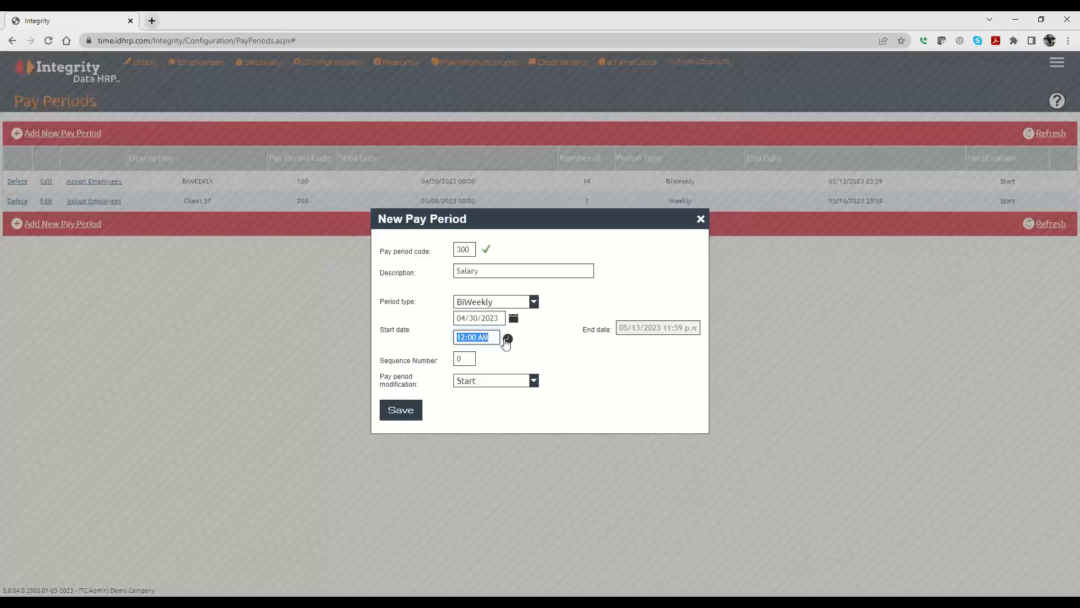
click(508, 338)
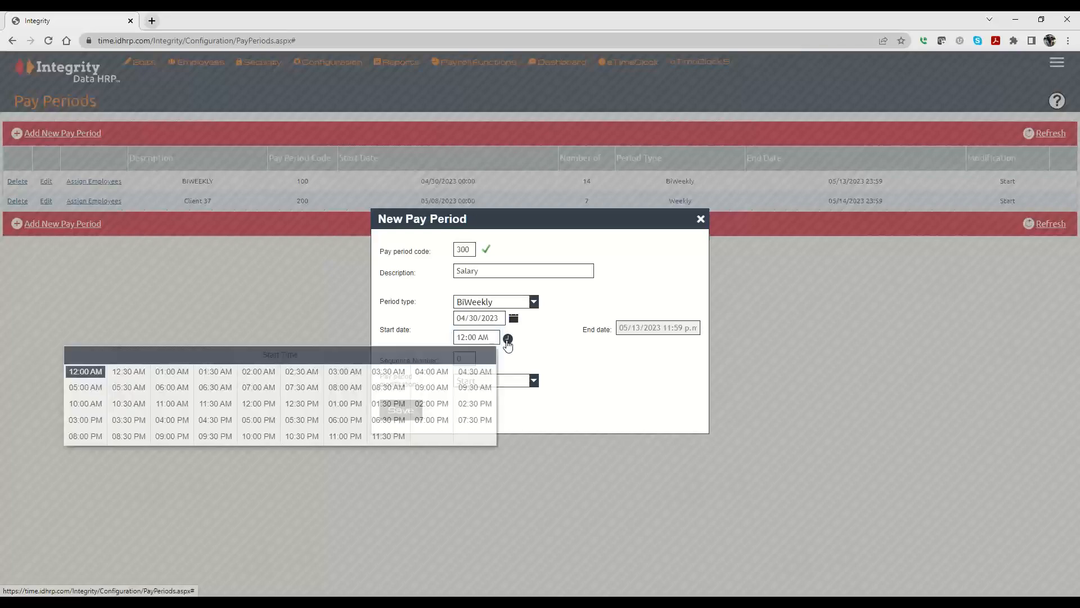
click(267, 420)
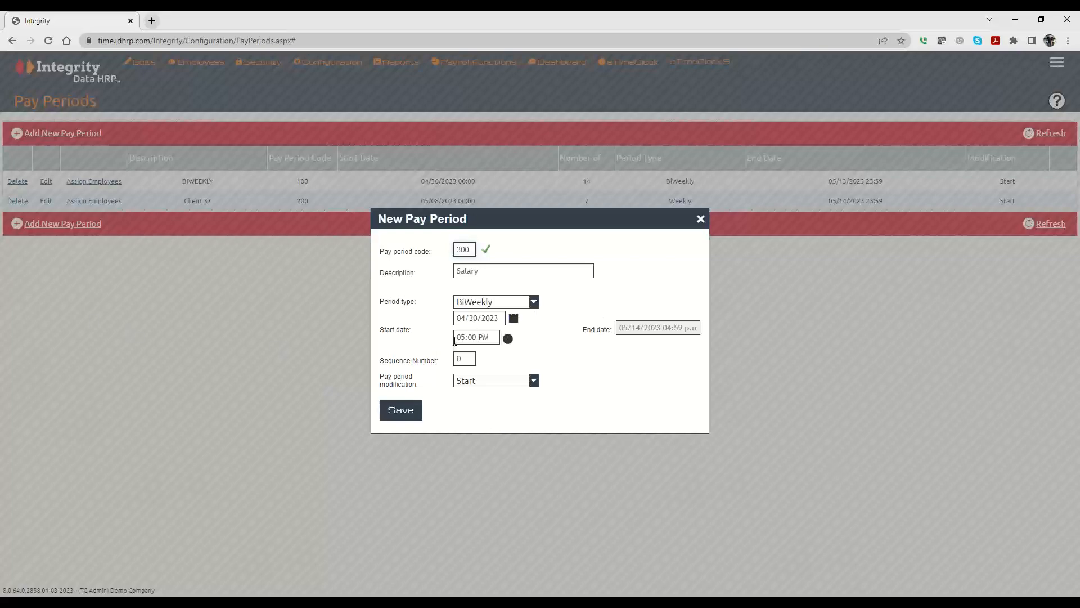
click(508, 338)
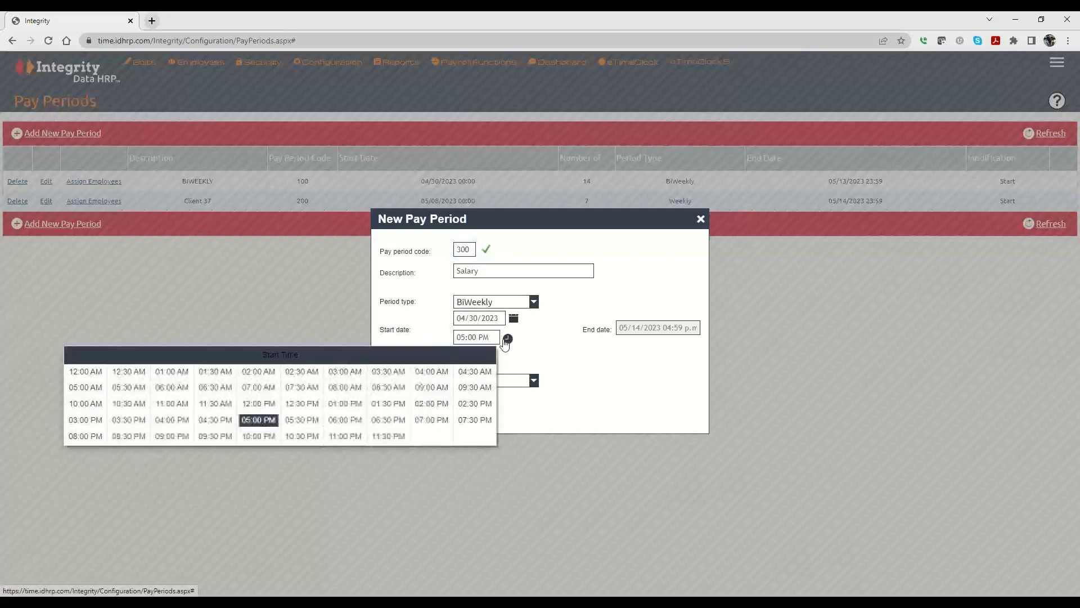
click(86, 371)
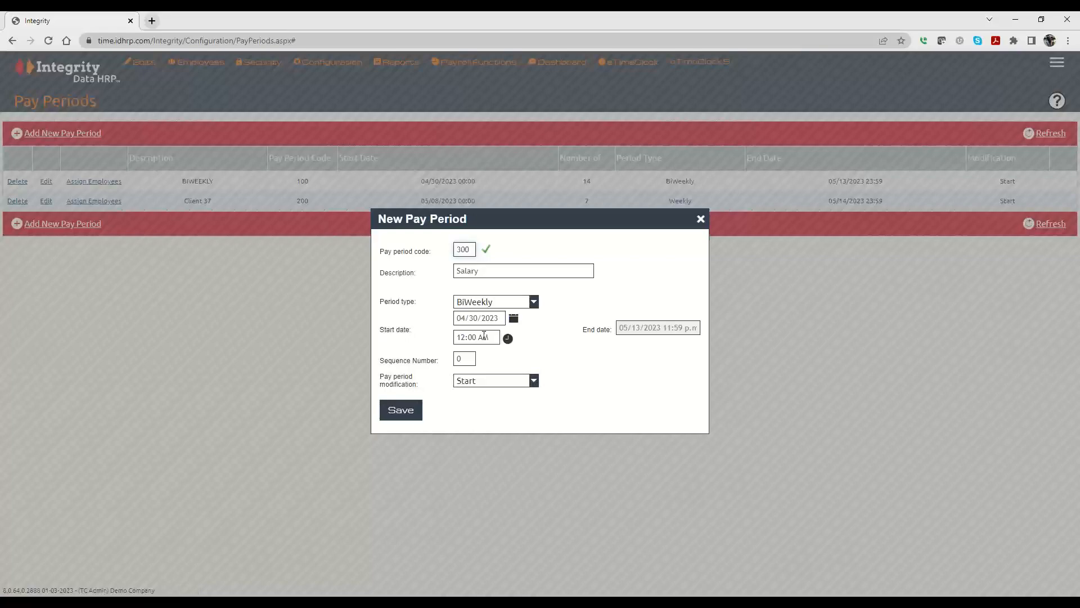
Step: Set the sequence number to 8 and the pay period modification to Start
click(469, 357)
text(8)
click(477, 380)
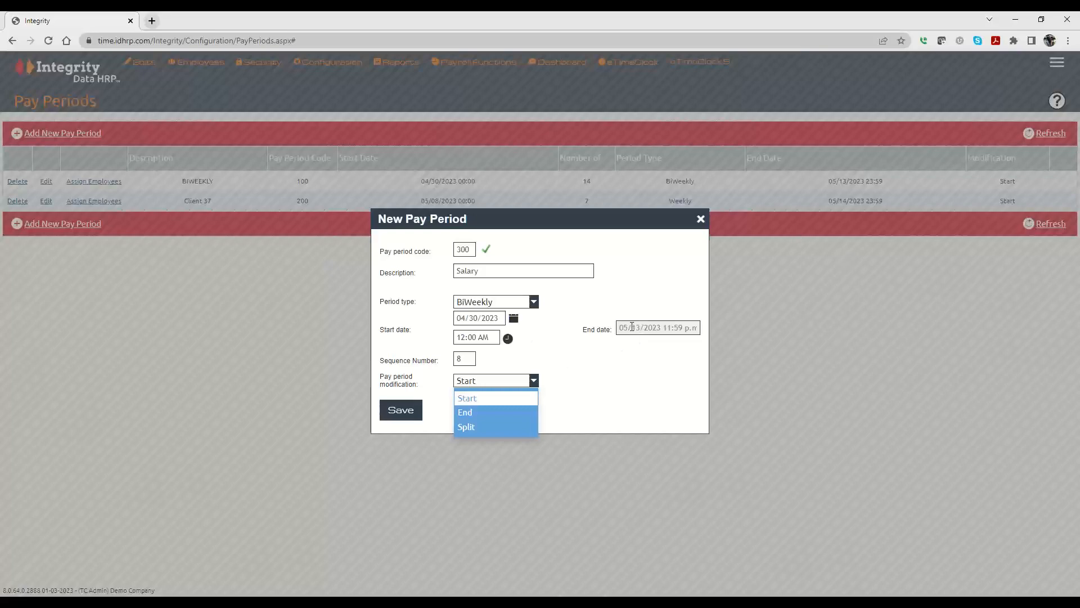
click(478, 411)
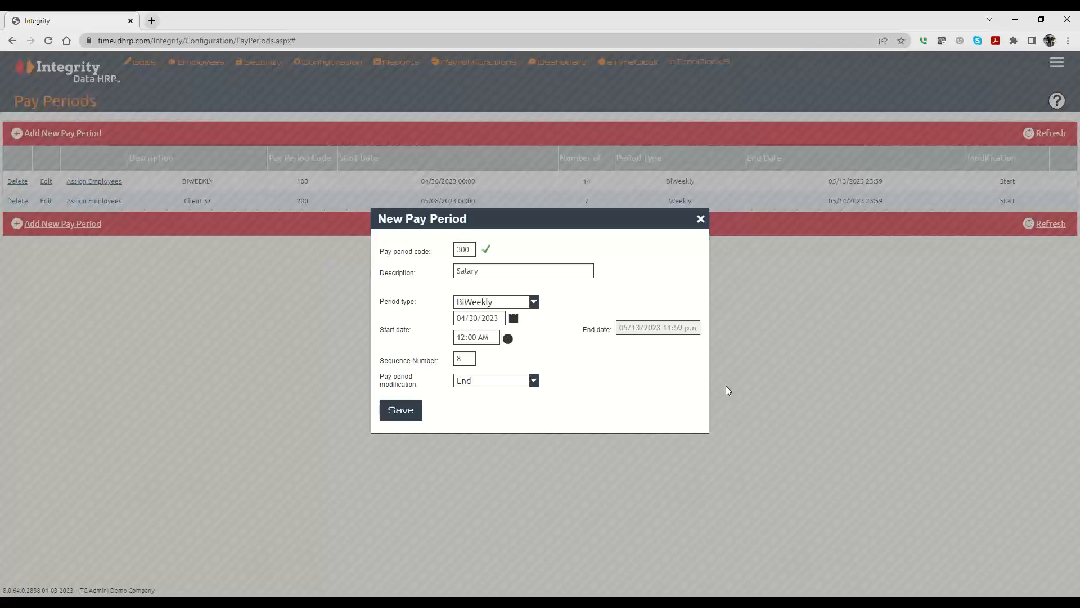
click(533, 380)
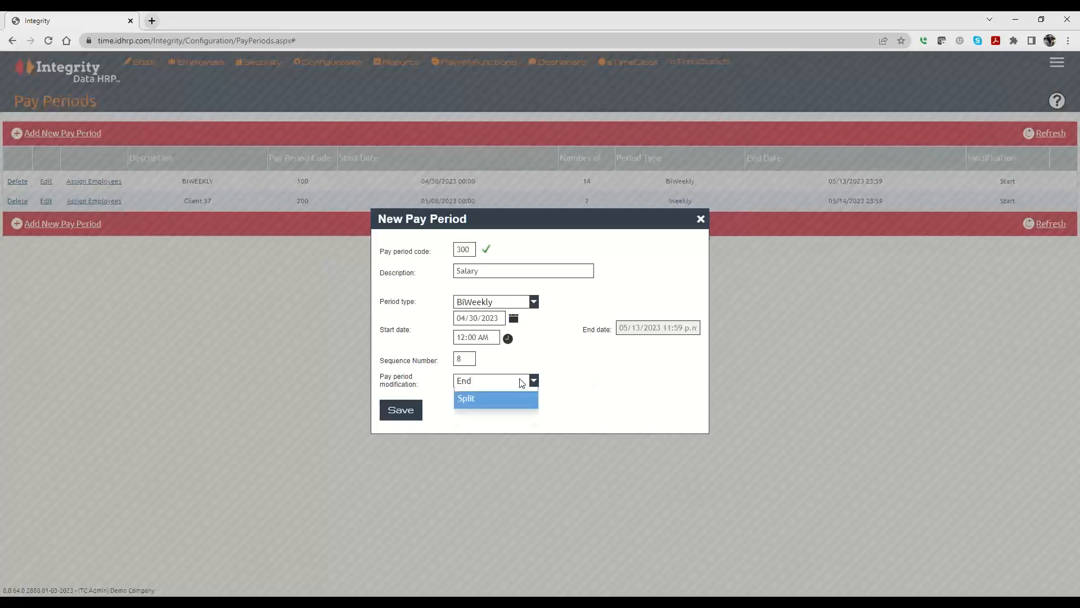
click(483, 426)
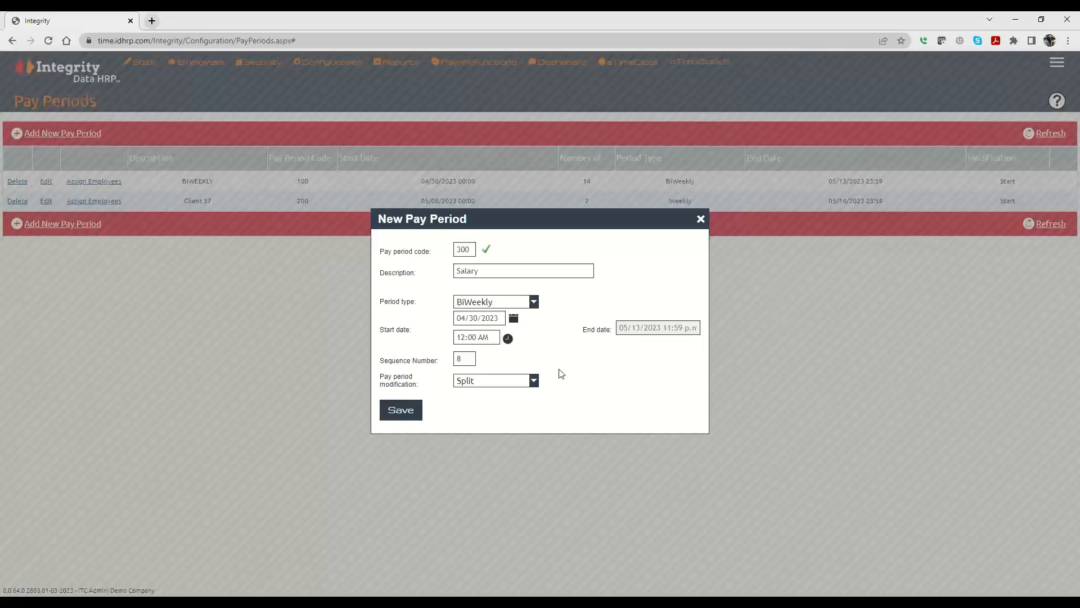
click(487, 387)
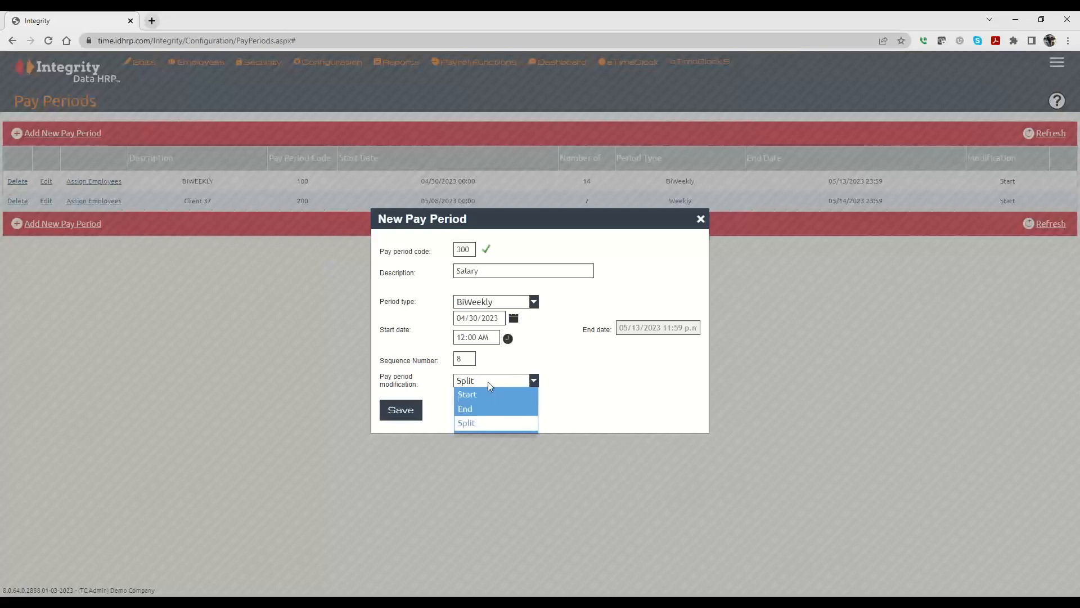
click(467, 396)
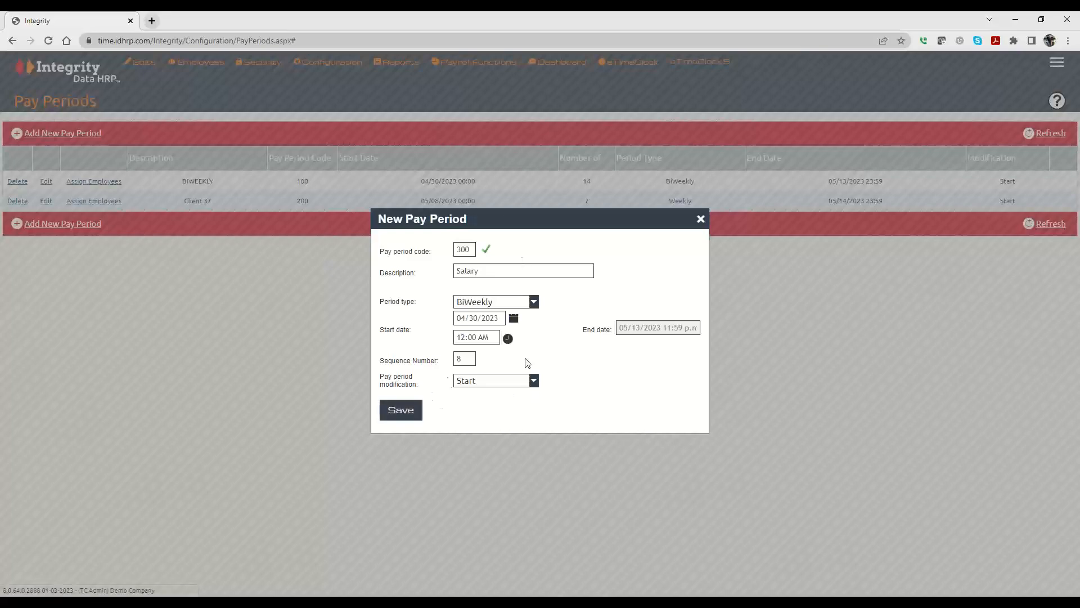
Step: Save the new Salary pay period, then reopen its settings to check them and close the dialog
click(403, 414)
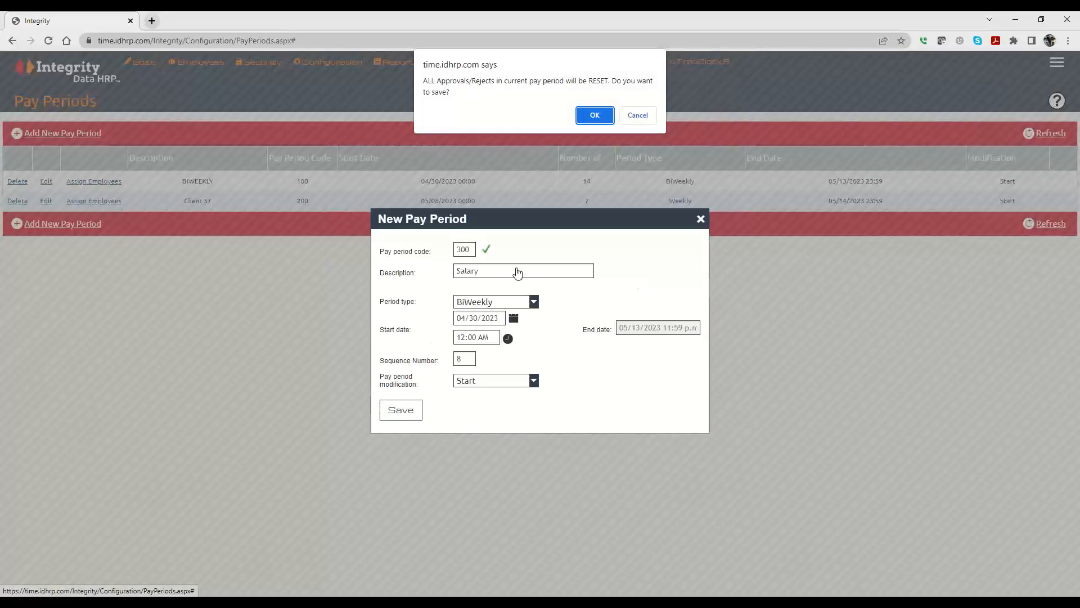
click(595, 115)
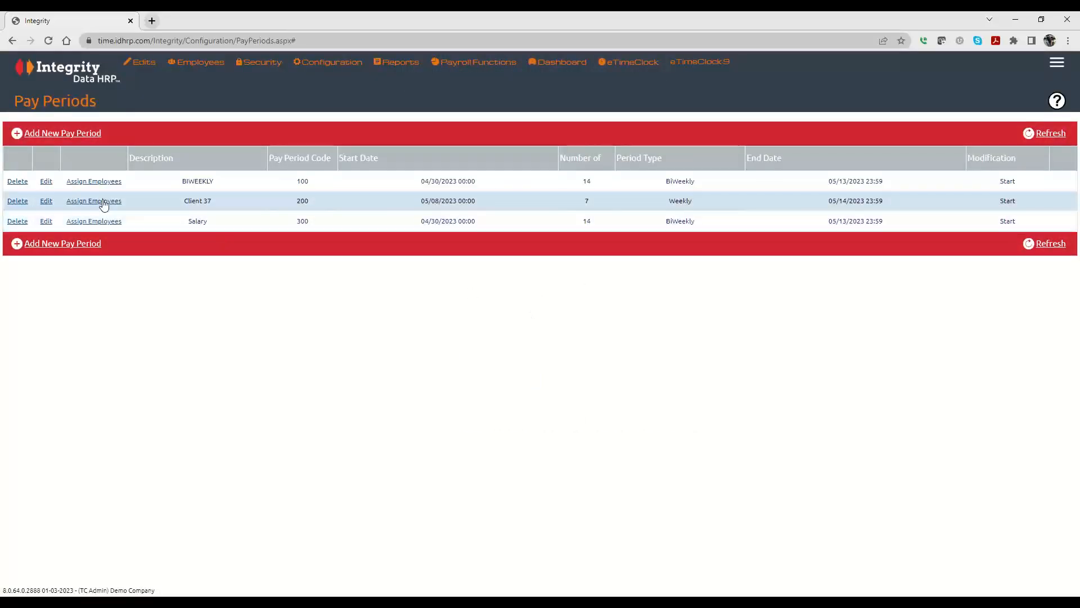
click(46, 221)
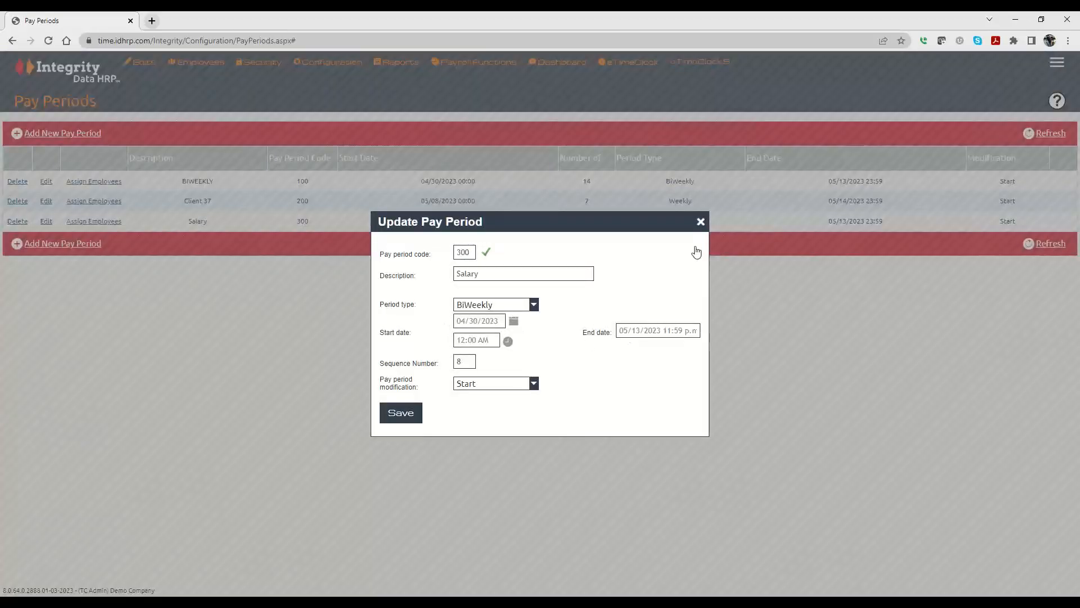
click(700, 223)
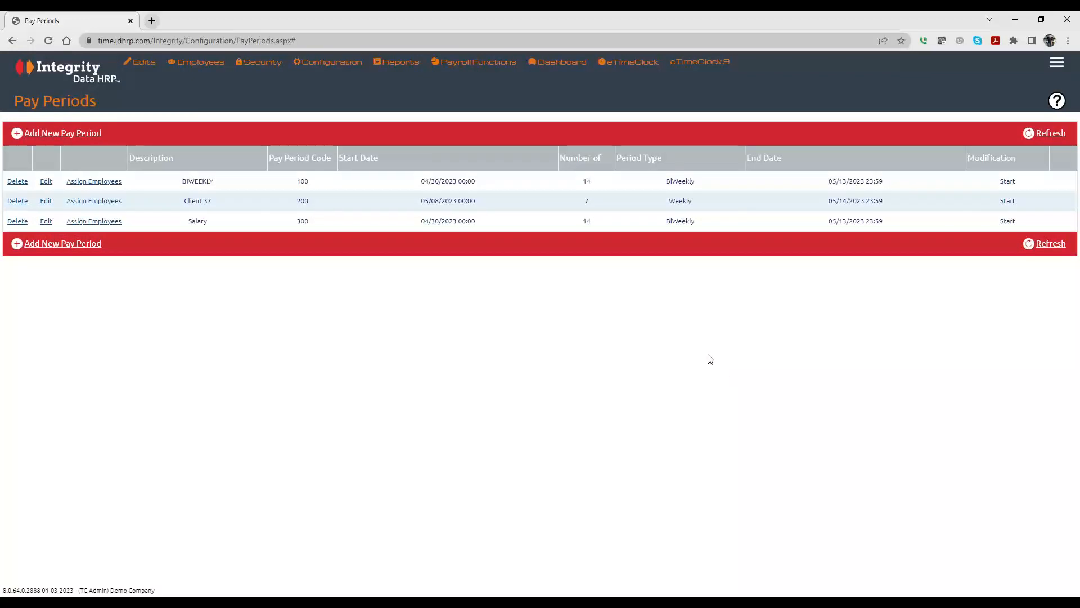